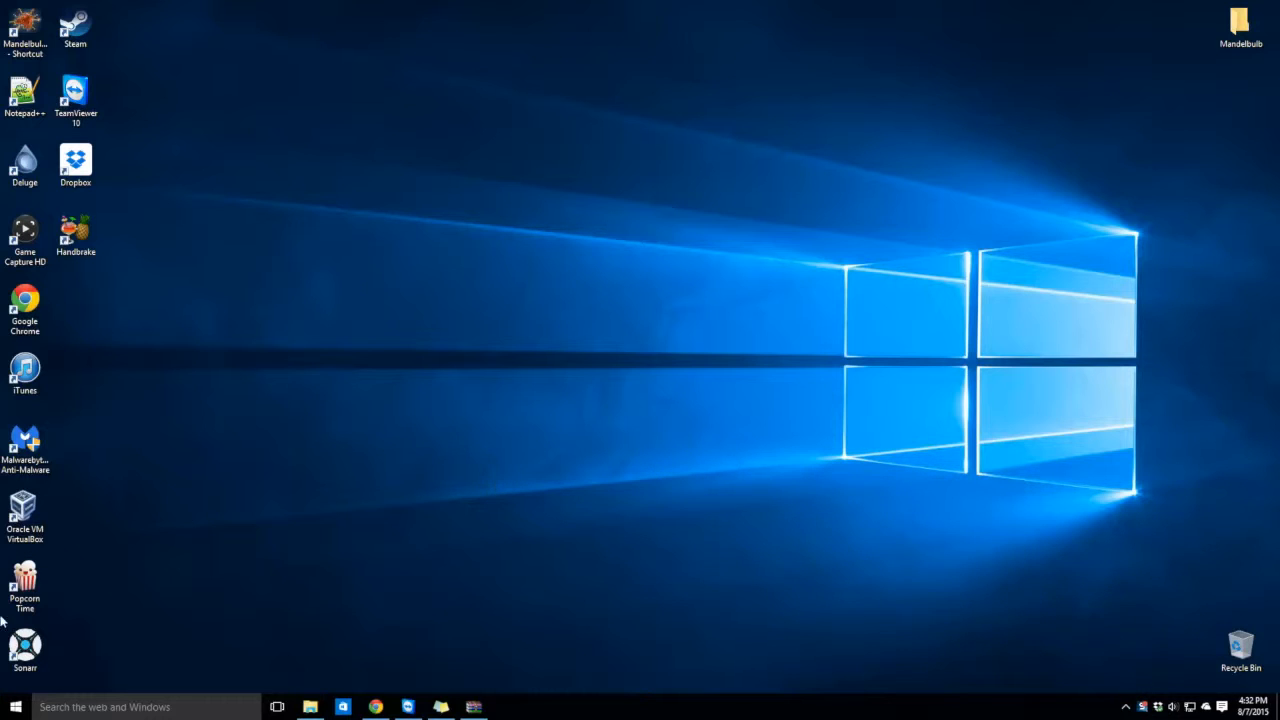
# View the blue Start tiles, return to the desktop and bring up its context menu.
pyautogui.click(15, 707)
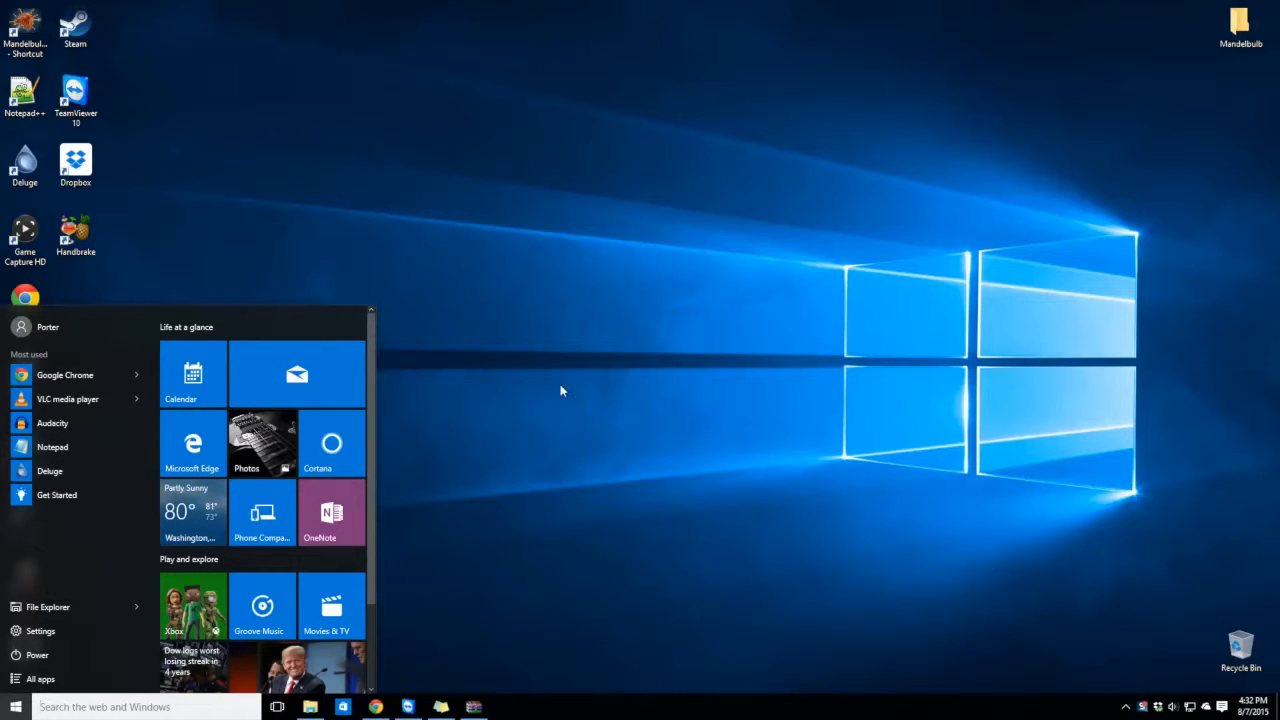
pyautogui.click(612, 378)
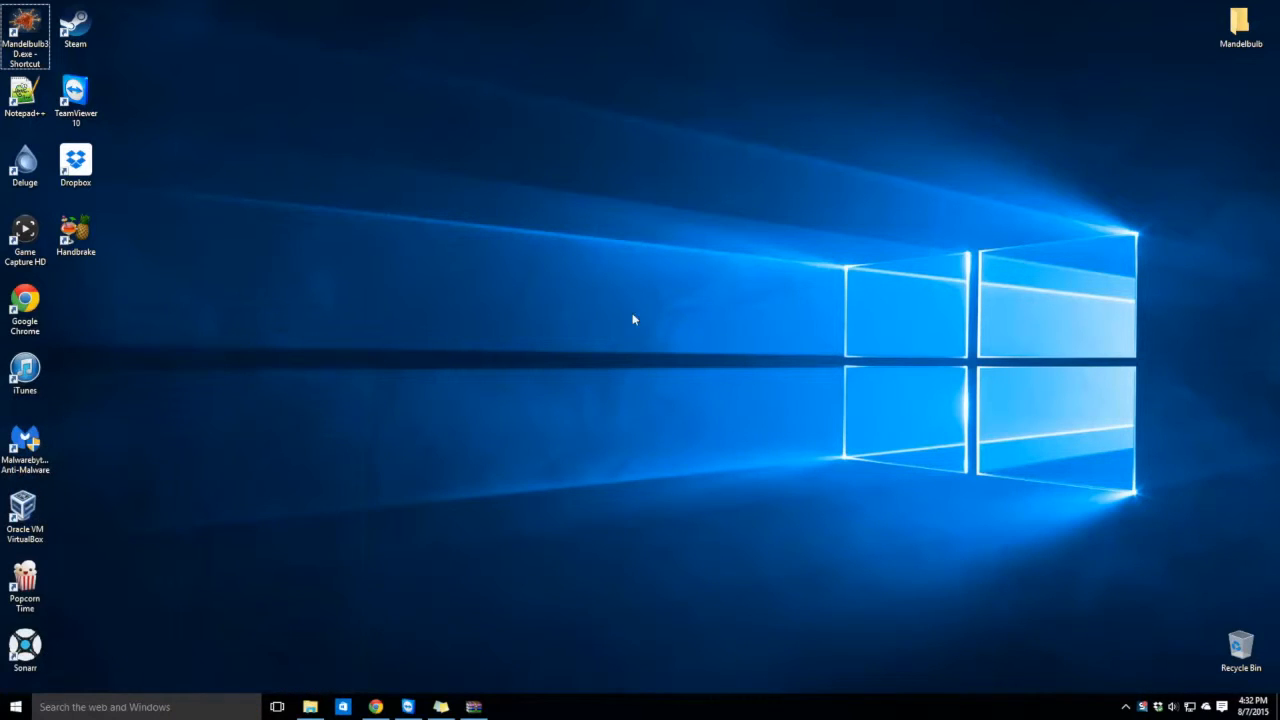
pyautogui.rightClick(618, 218)
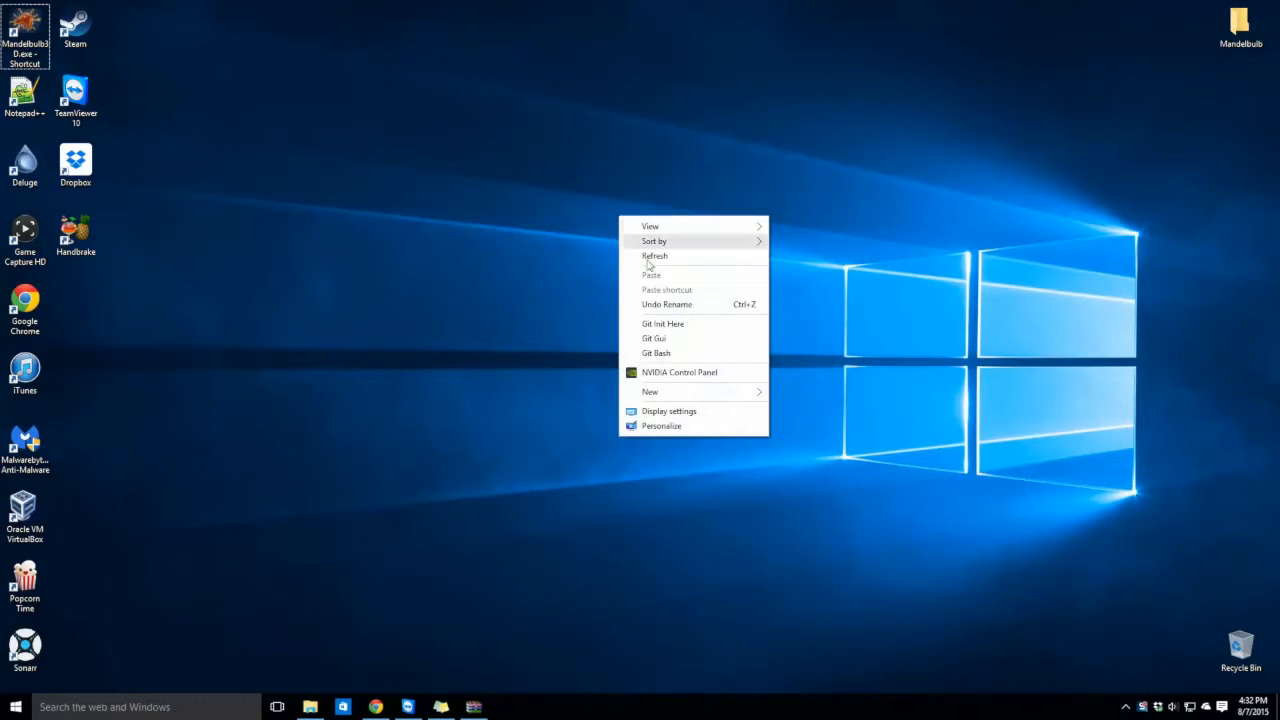
# Reach the Colors page of Personalization settings in a maximized window.
pyautogui.click(675, 428)
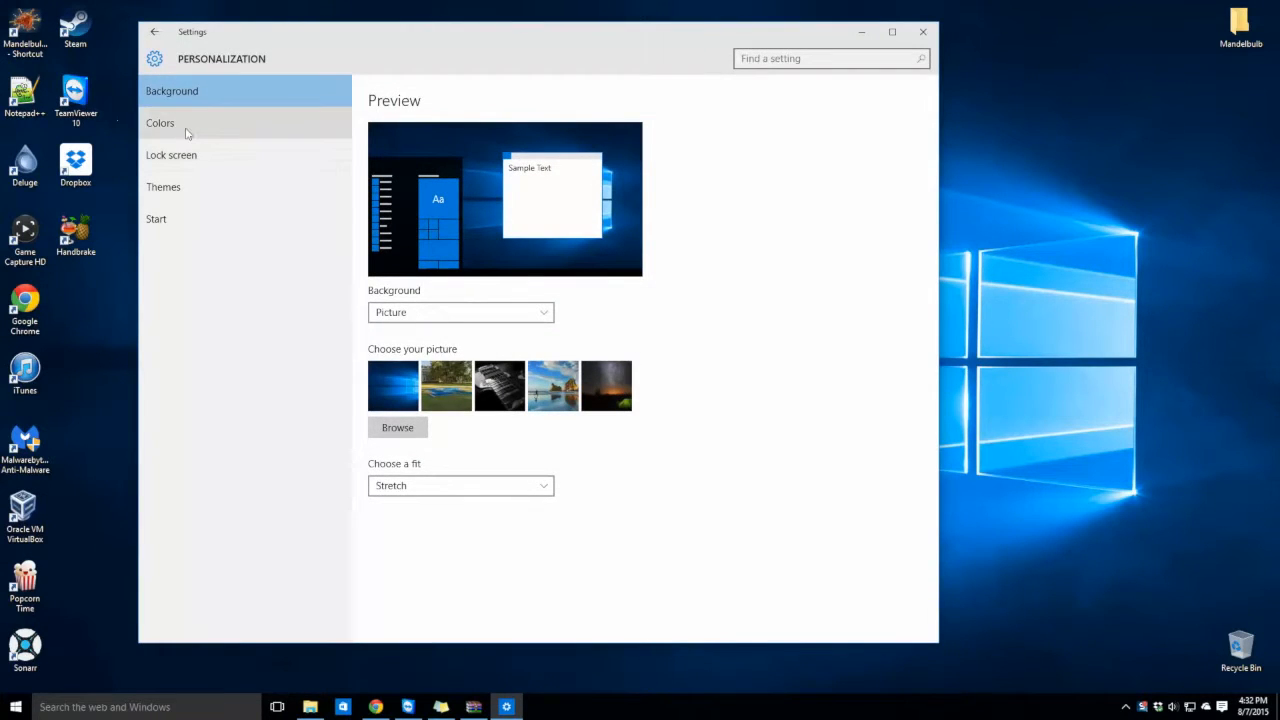
pyautogui.click(160, 122)
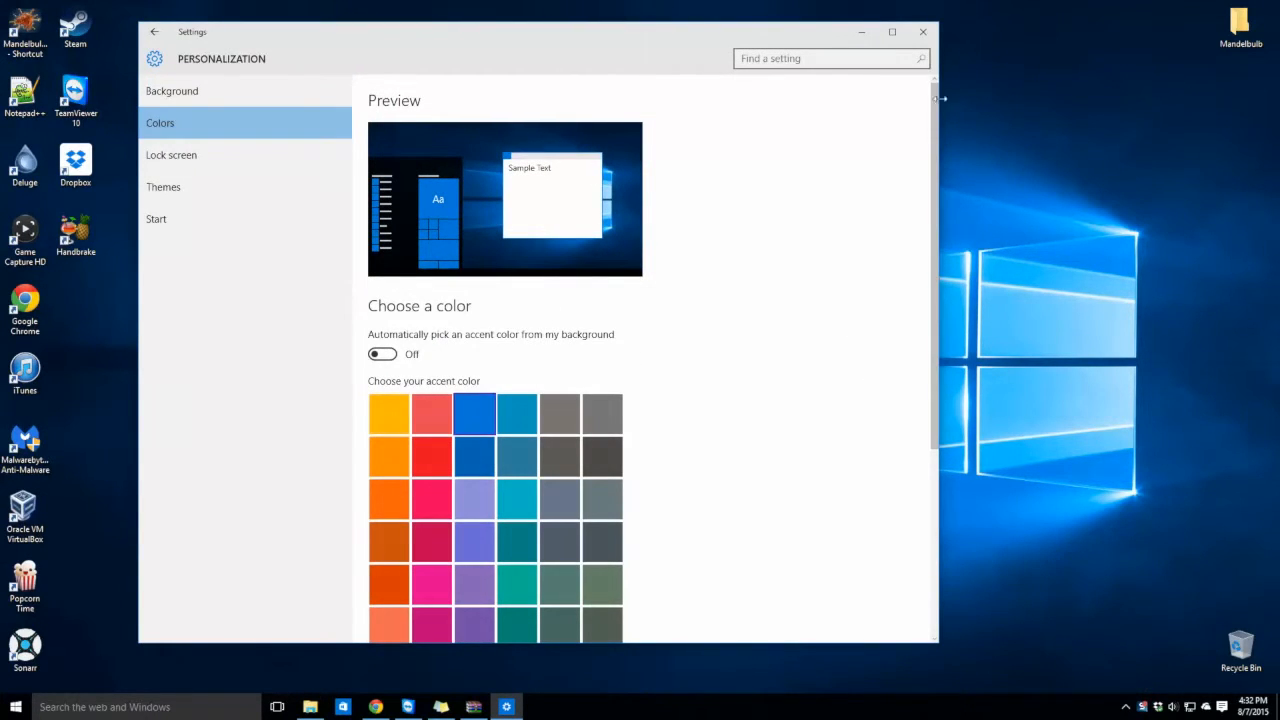
pyautogui.click(892, 31)
pyautogui.scroll(-3, 459, 565)
pyautogui.scroll(1, 459, 565)
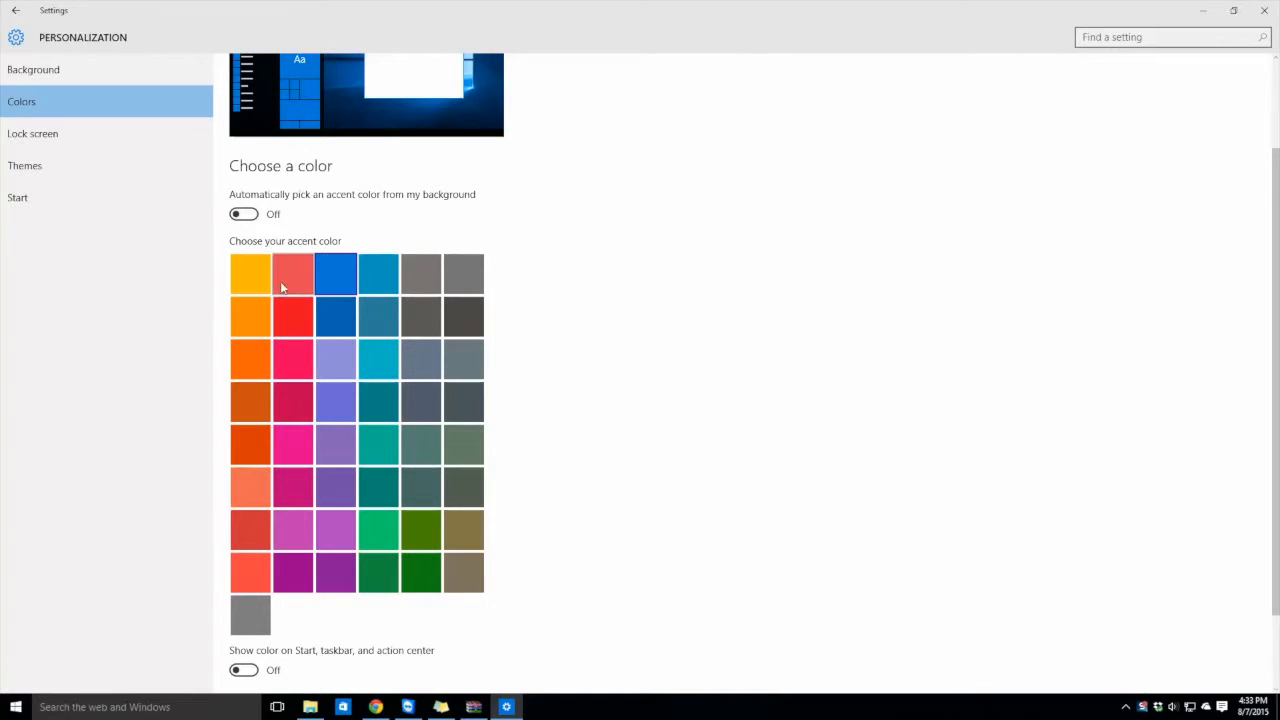
# Choose the red accent swatch, hide Settings and view the Start tiles in red.
pyautogui.click(296, 308)
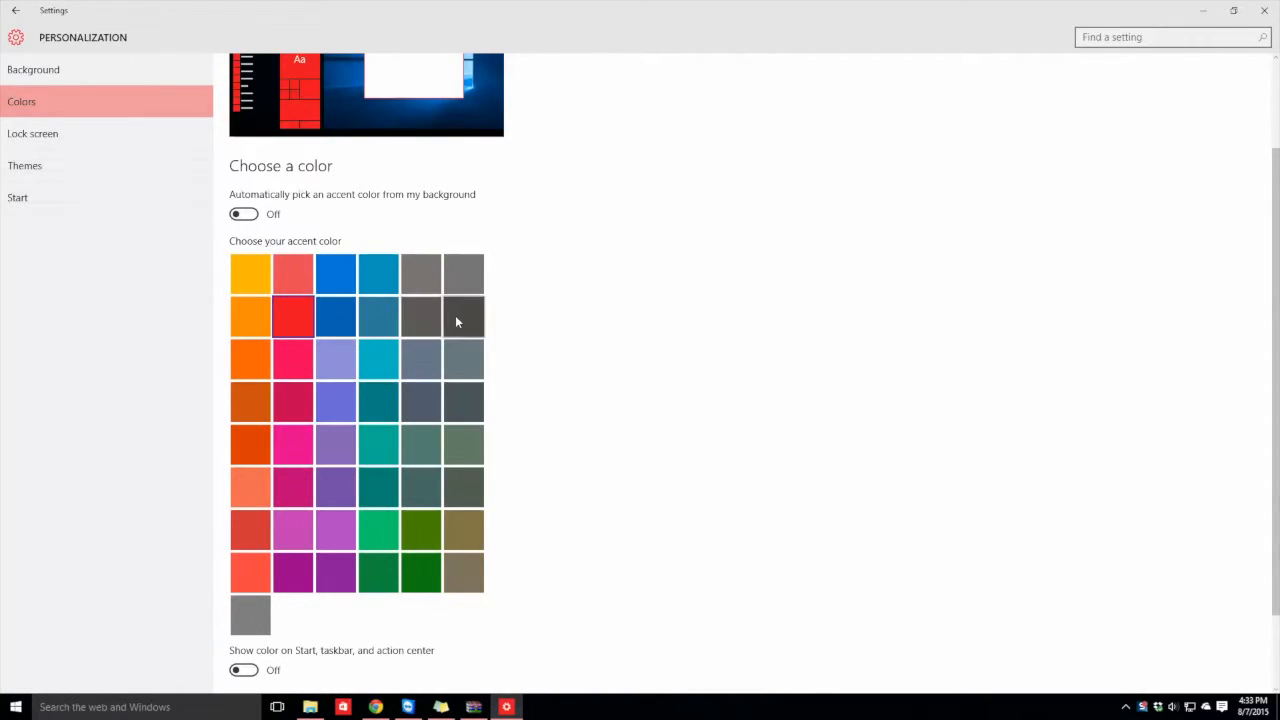
pyautogui.click(1210, 12)
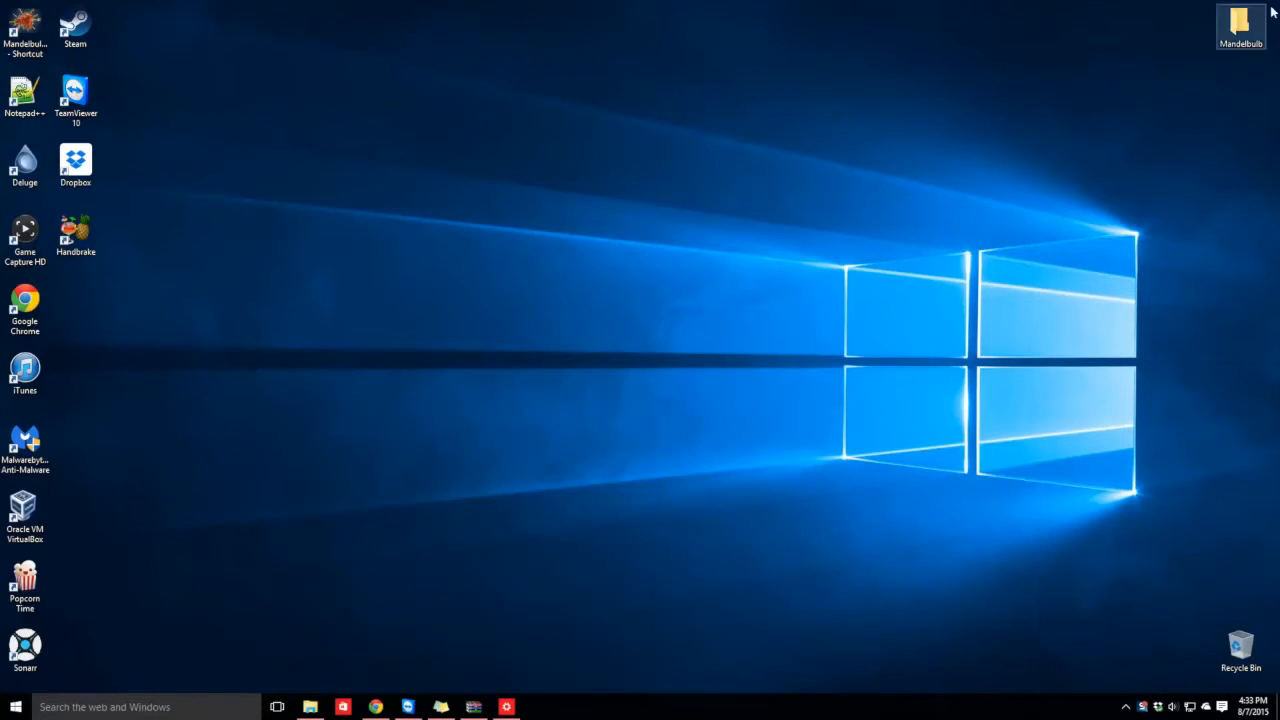
pyautogui.click(15, 707)
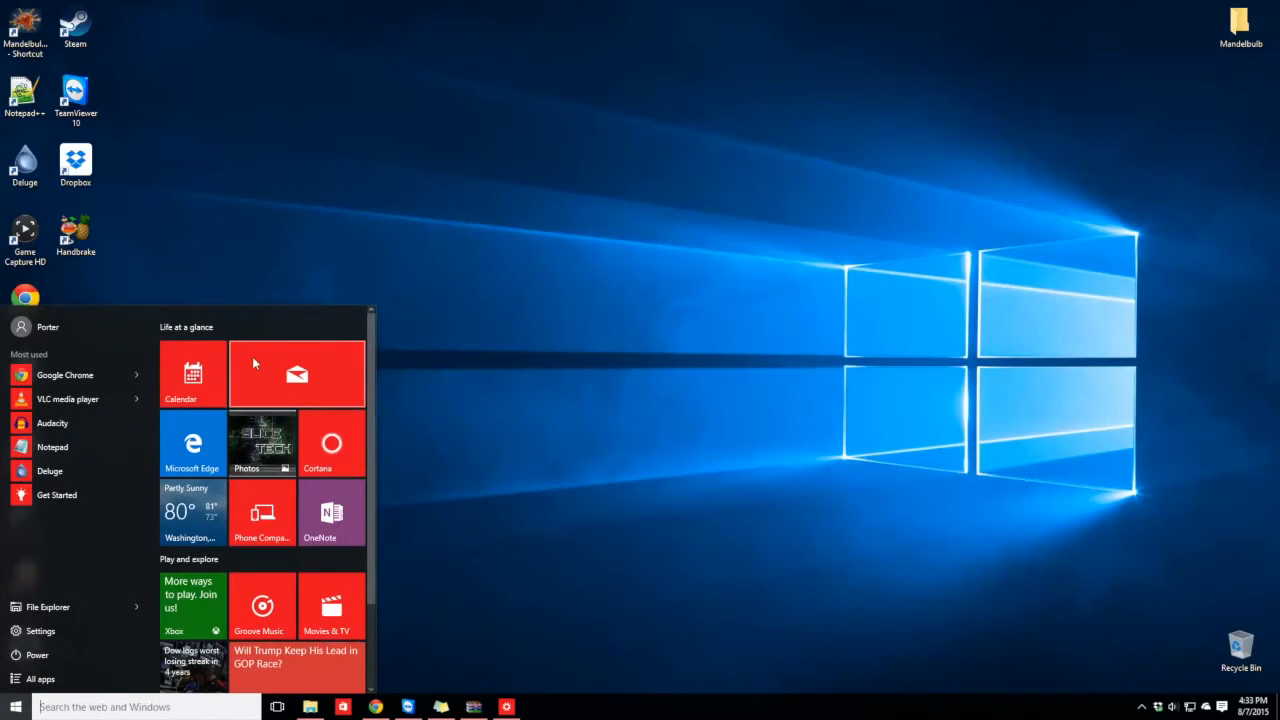
pyautogui.click(15, 707)
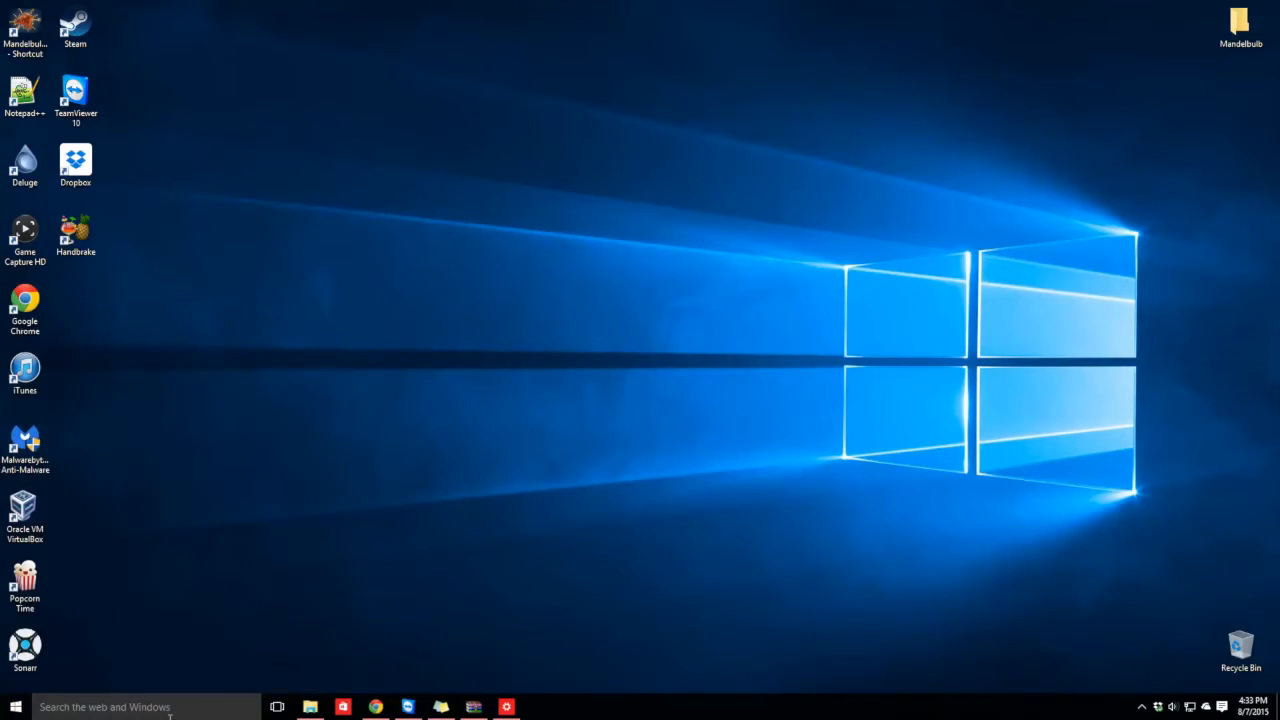